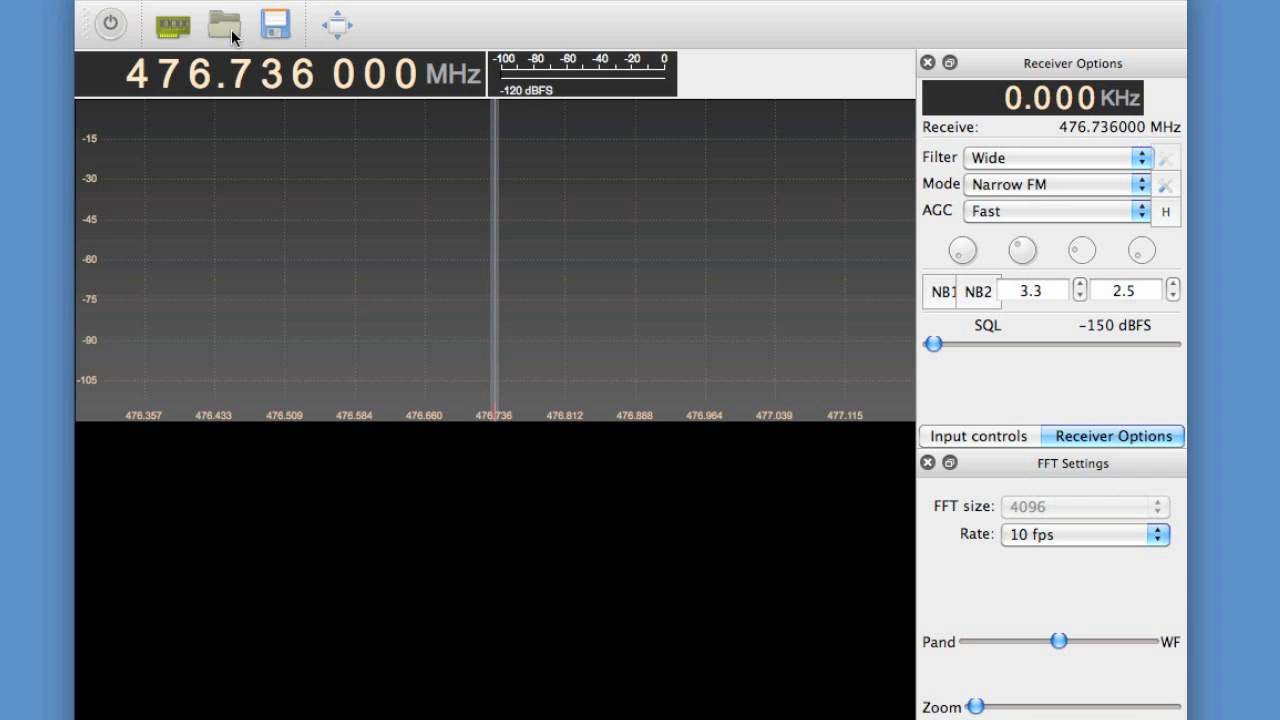
Step: Start the receiver at 476.736 MHz and raise the squelch to about -35.4 dBFS
left_click(111, 26)
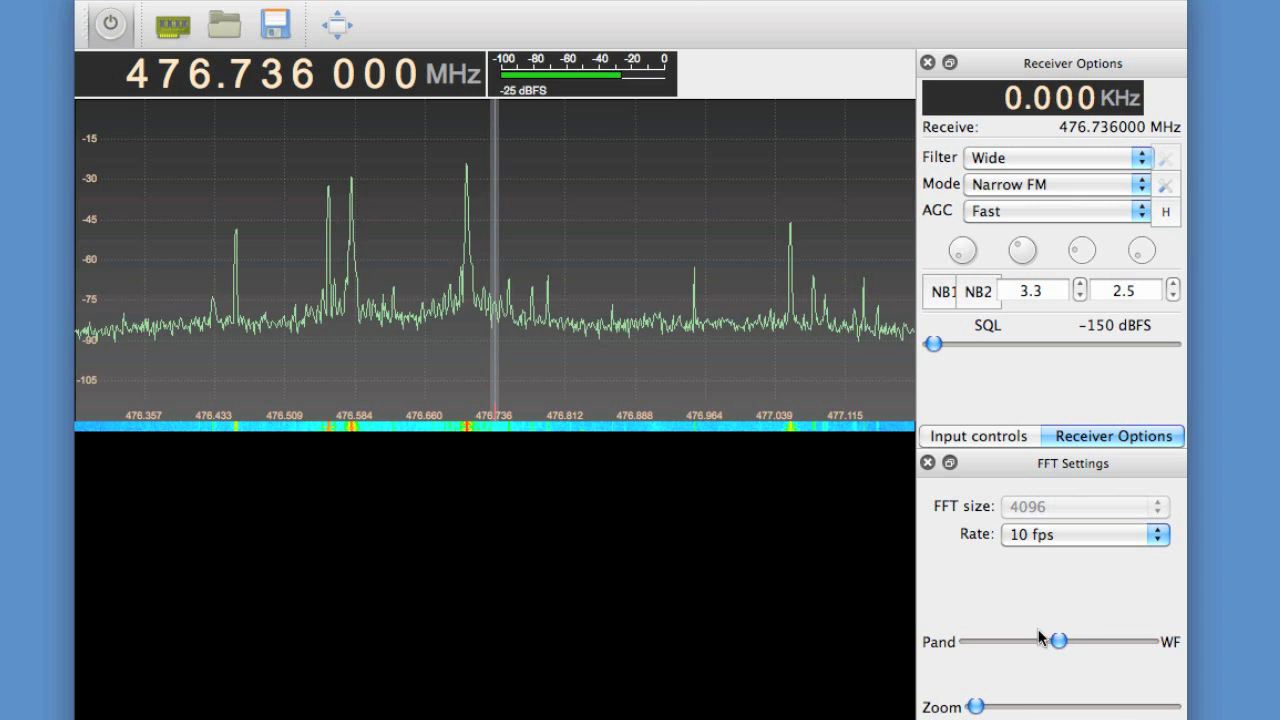
left_click_drag(941, 345, 1113, 345)
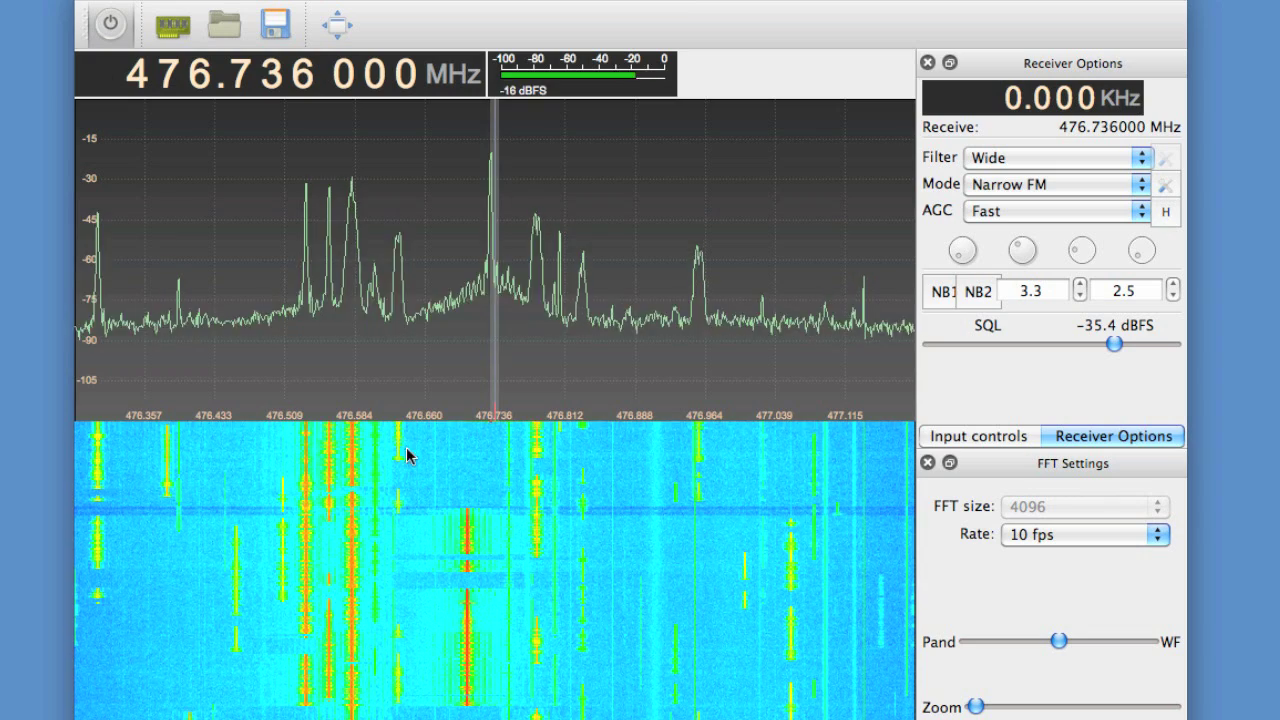
Step: Tune onto a spectrum signal, show the audio panel, and turn the audio gain up
left_click(352, 300)
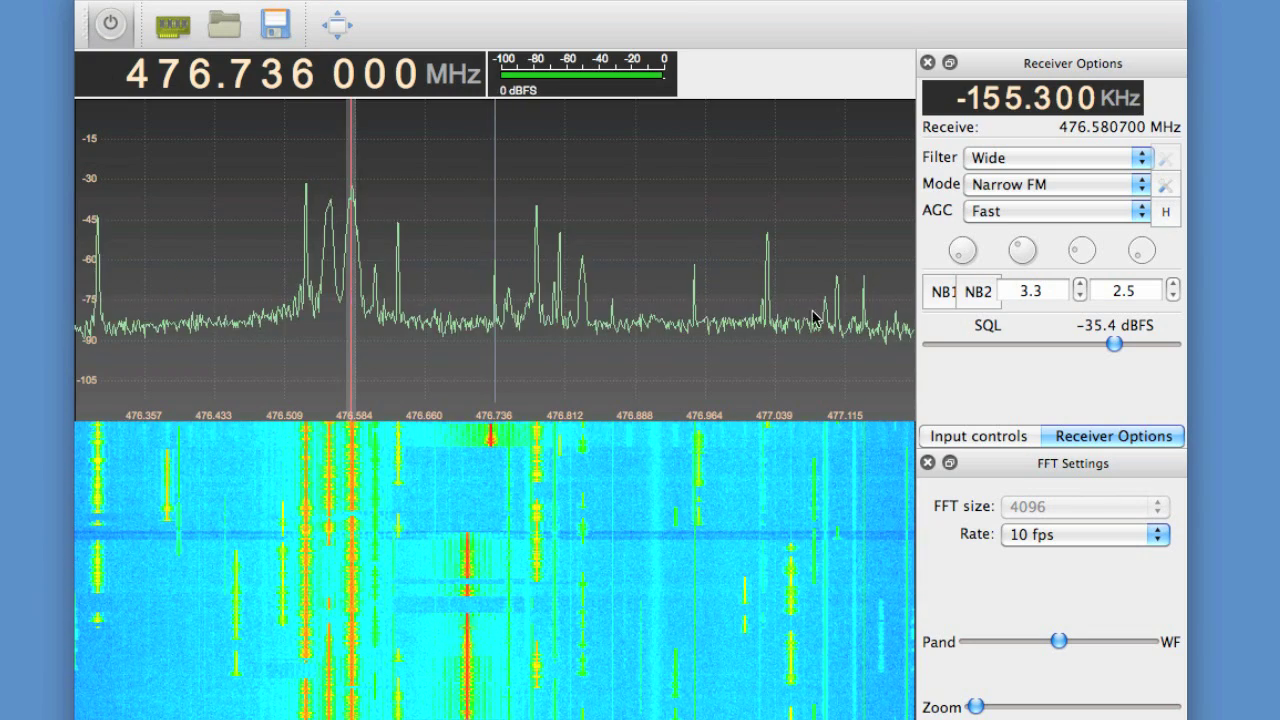
left_click(1046, 718)
left_click_drag(1042, 671, 1087, 674)
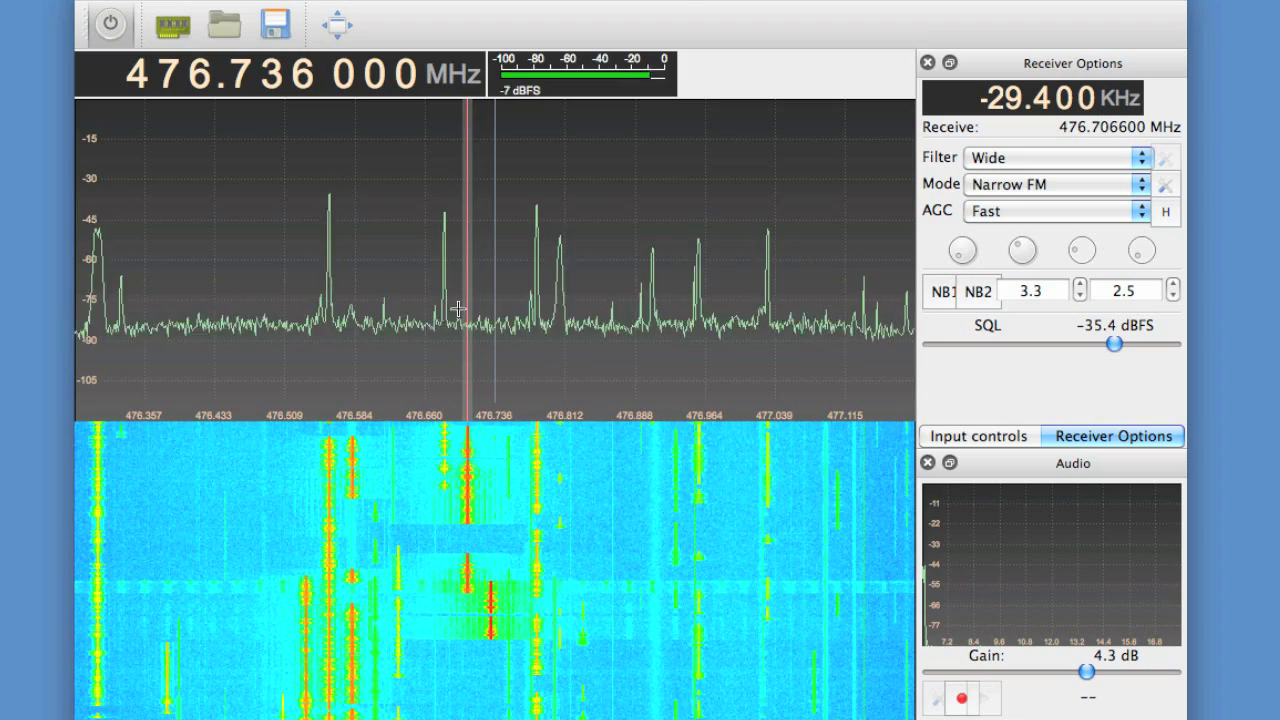
Step: Retune onto the strong 476.5831 MHz peak, lower audio gain to -80 dB, and drop to 176.736 MHz
left_click(352, 300)
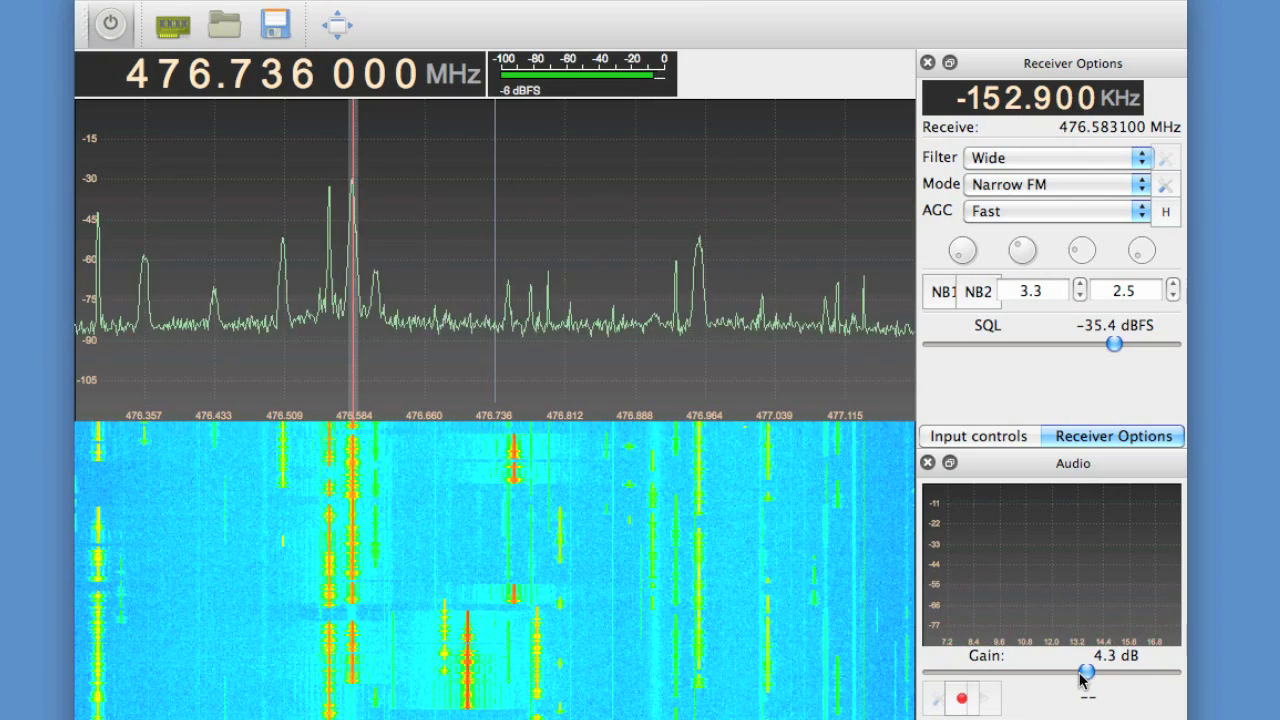
left_click_drag(1029, 675, 963, 675)
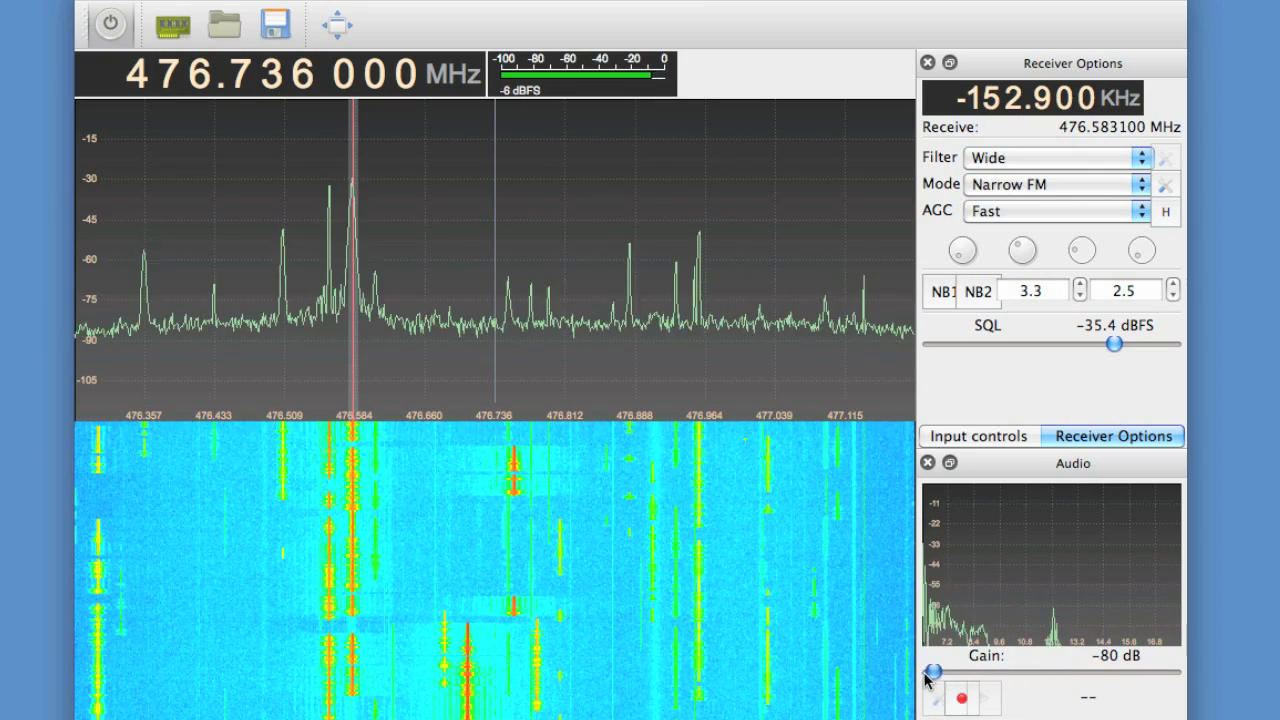
left_click(139, 94)
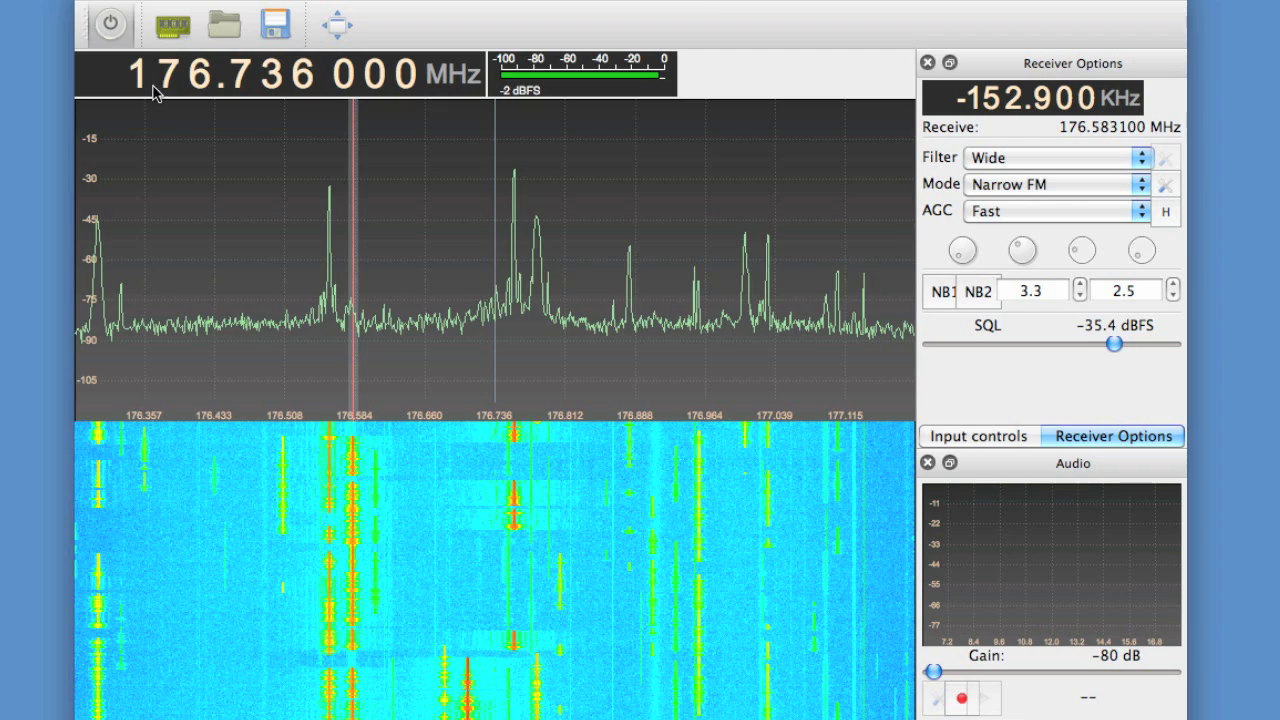
Step: Step the tens and units MHz digits down toward 100 MHz
left_click(160, 91)
left_click(160, 91)
left_click(160, 91)
left_click(160, 91)
left_click(160, 91)
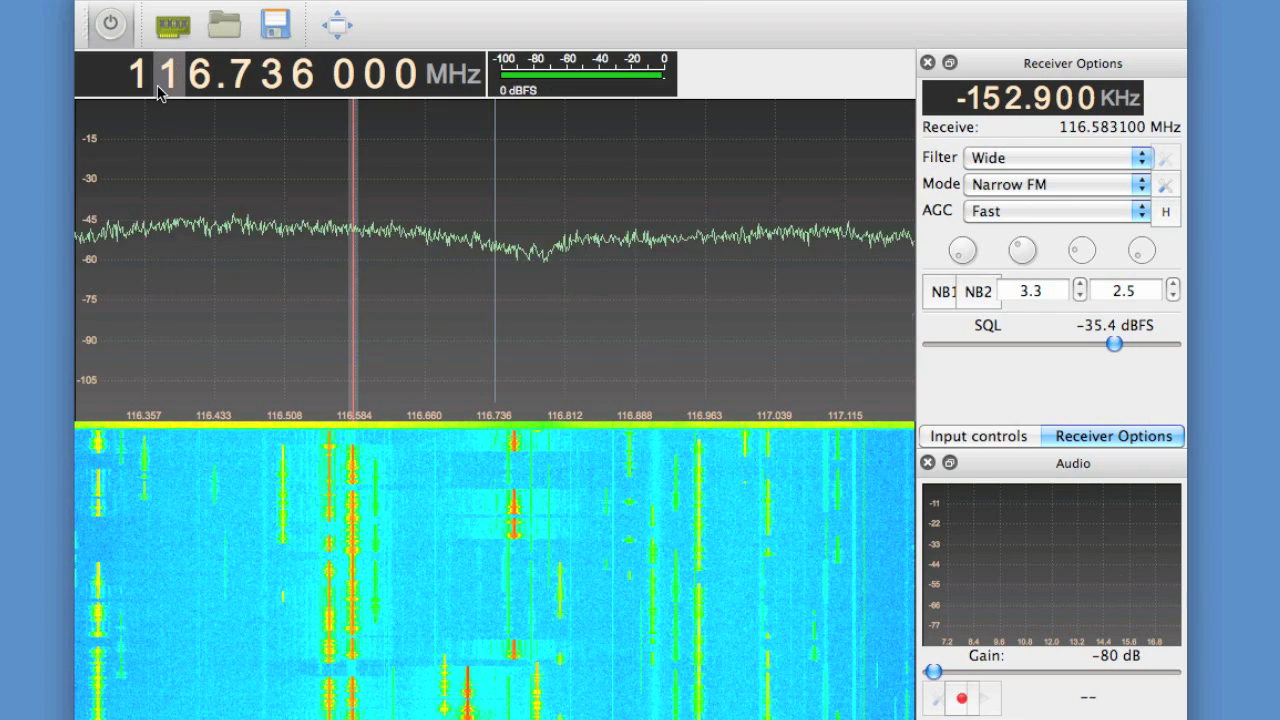
left_click(160, 91)
left_click(203, 91)
left_click(203, 91)
left_click(203, 91)
left_click(203, 91)
left_click(203, 91)
Step: Fine-tune the lower frequency digits to land on 100.300 MHz
left_click(240, 87)
left_click(240, 87)
left_click(240, 87)
left_click(240, 90)
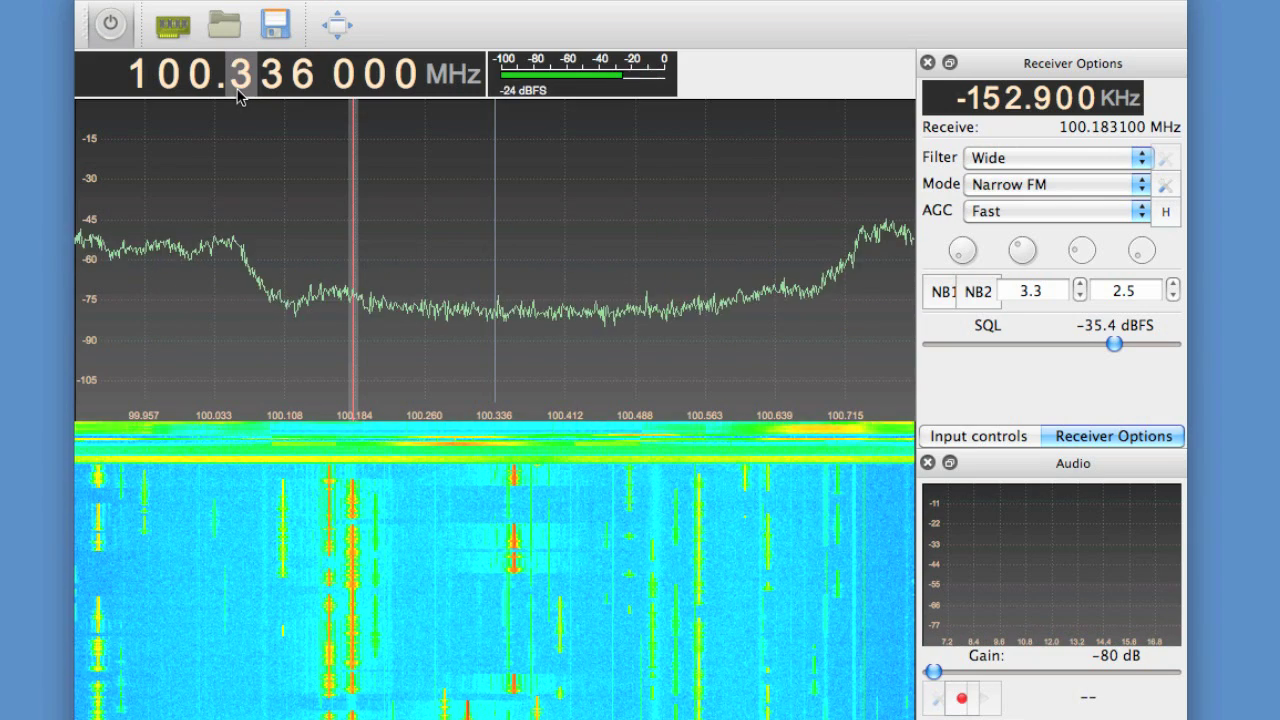
left_click(240, 90)
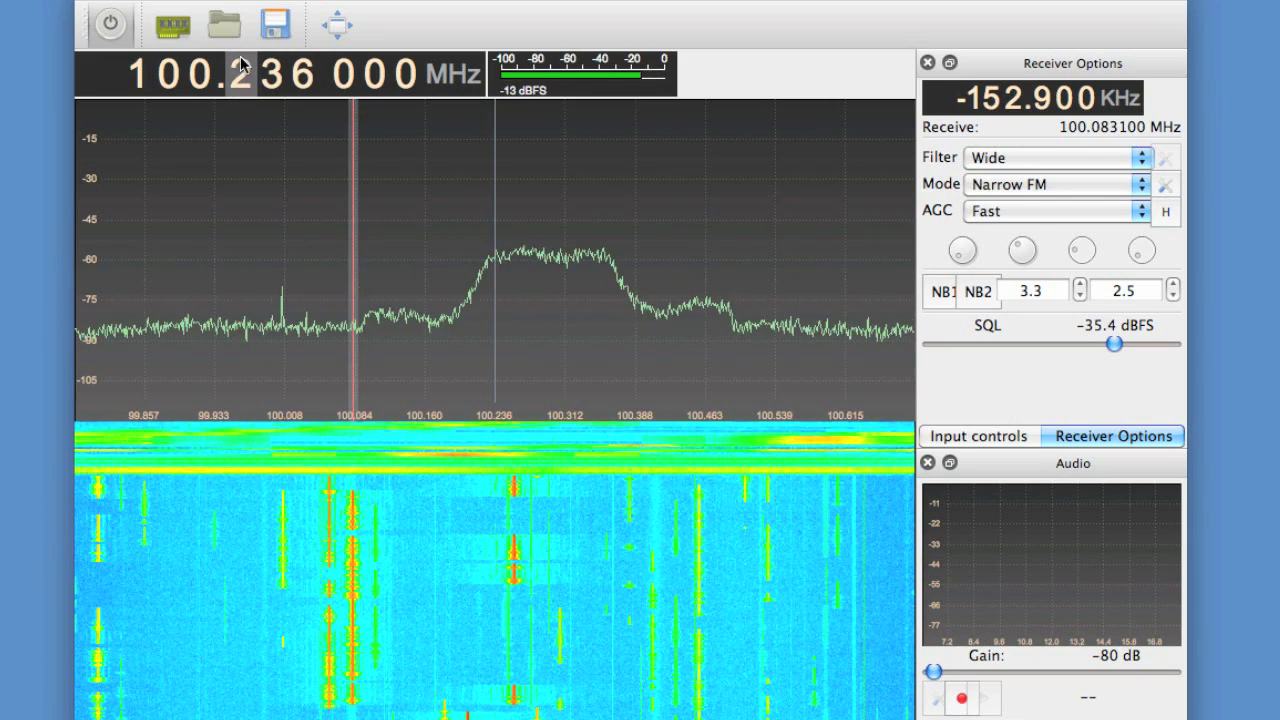
left_click(240, 64)
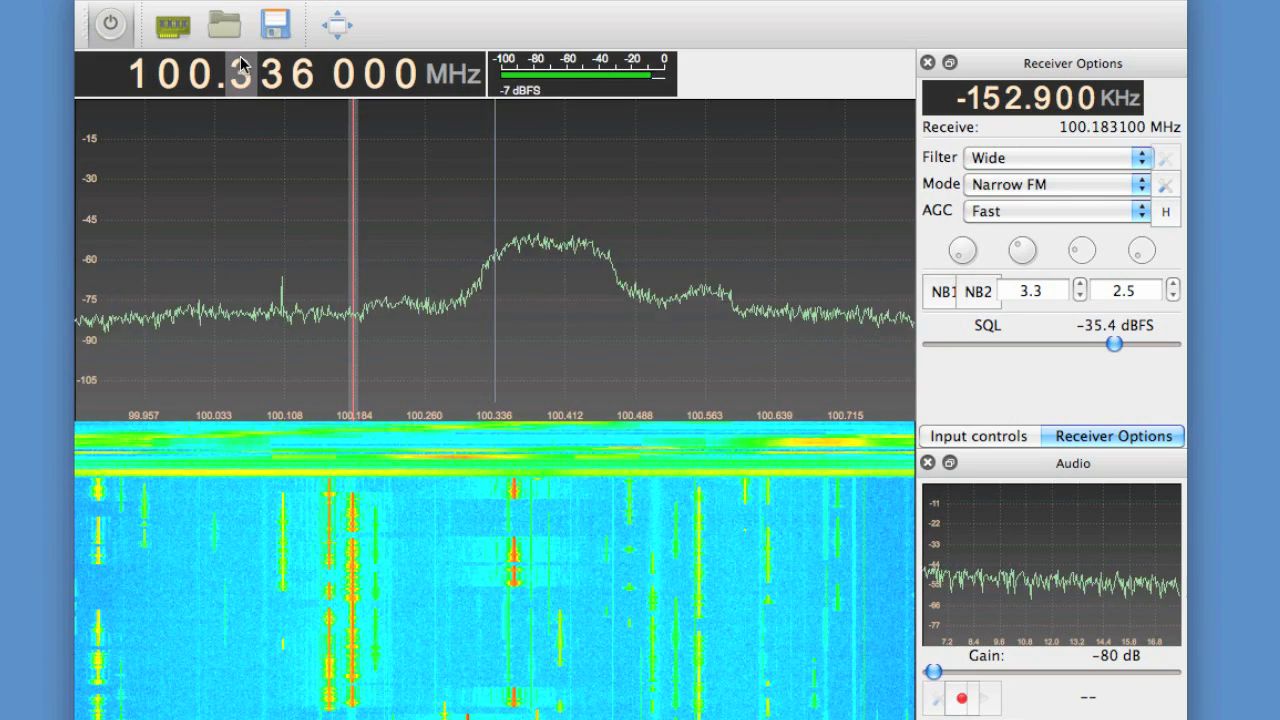
left_click(280, 90)
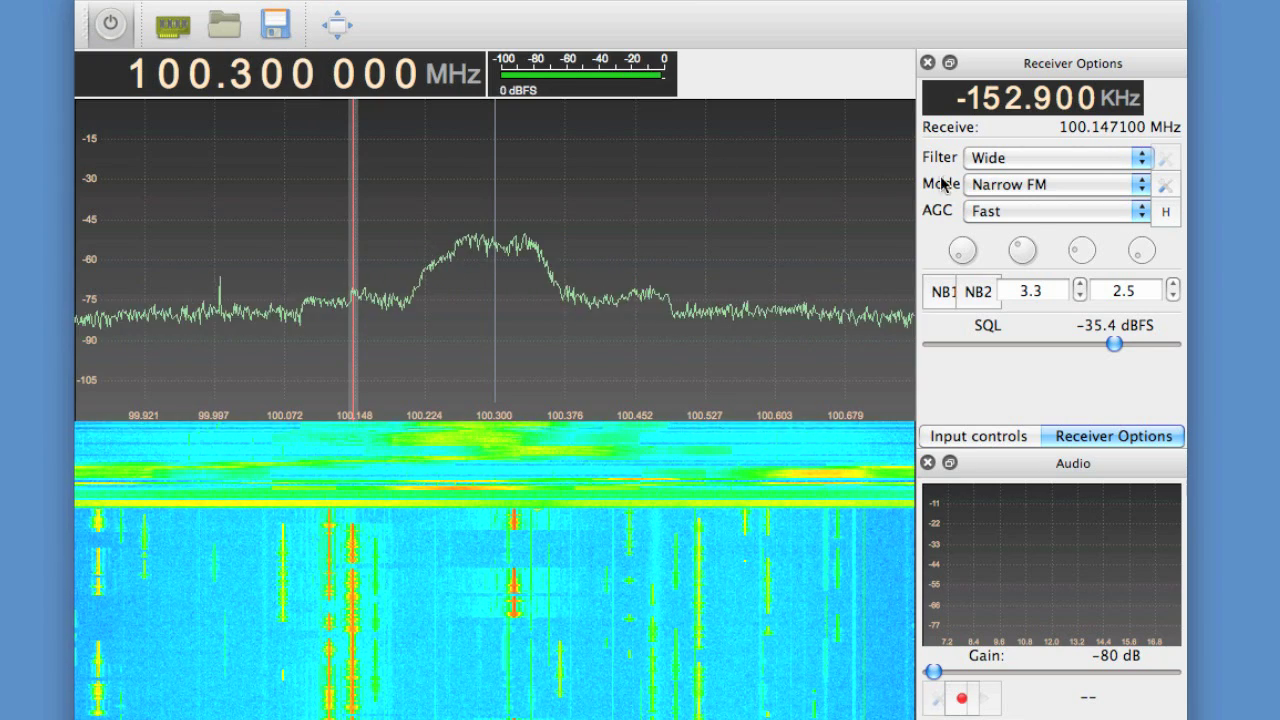
left_click(983, 181)
Step: Demodulate the 100.3 MHz station in Wide FM (stereo), centre the filter, and set audio gain to -78.8 dB
left_click(990, 225)
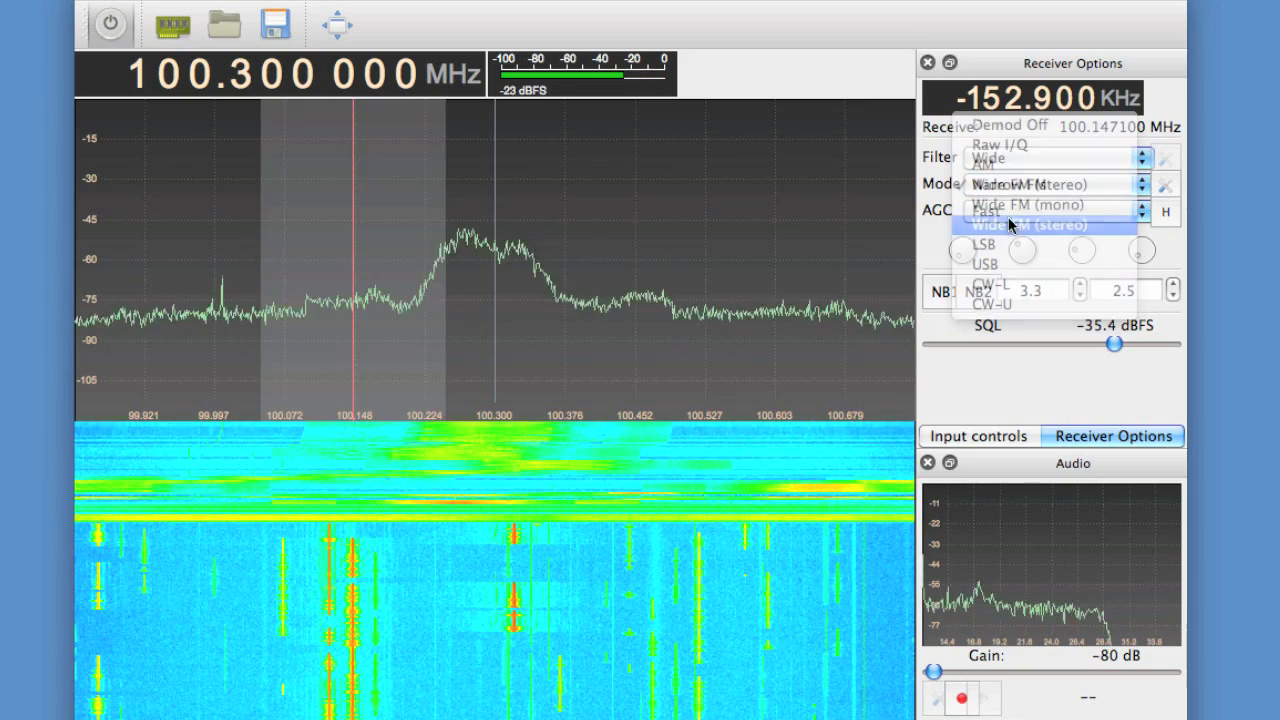
left_click_drag(354, 261, 491, 254)
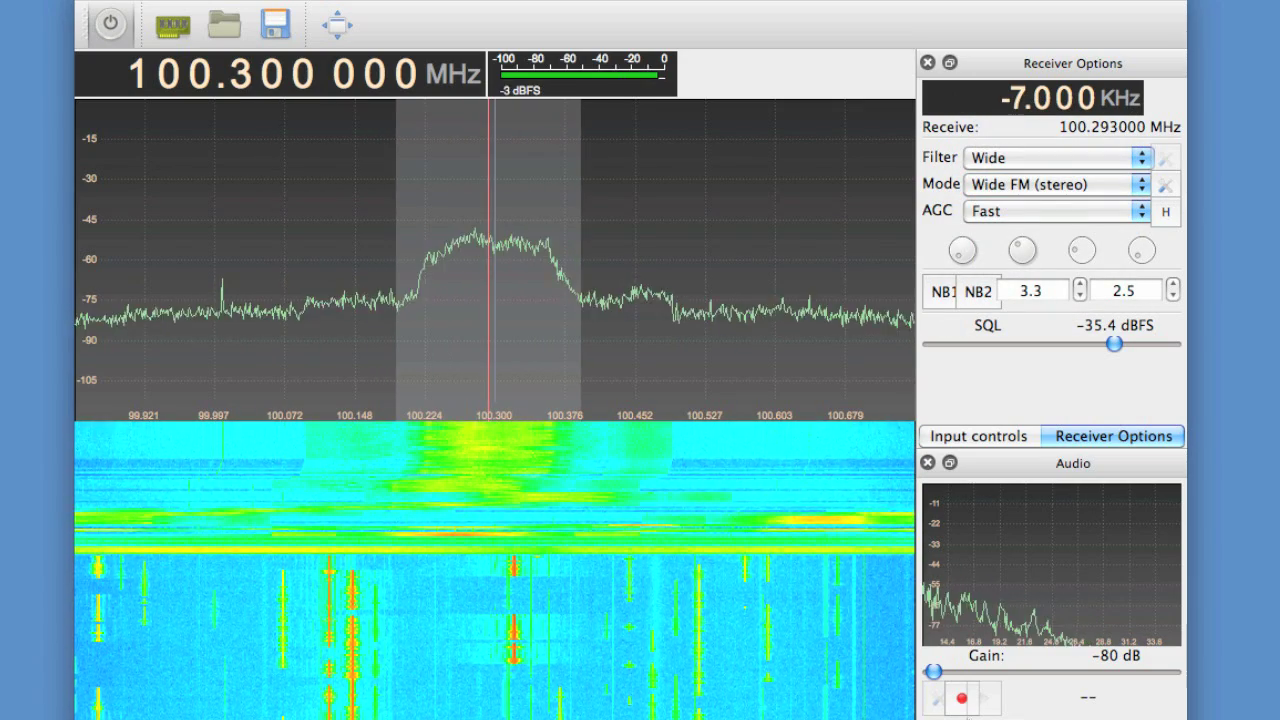
left_click_drag(933, 671, 1099, 673)
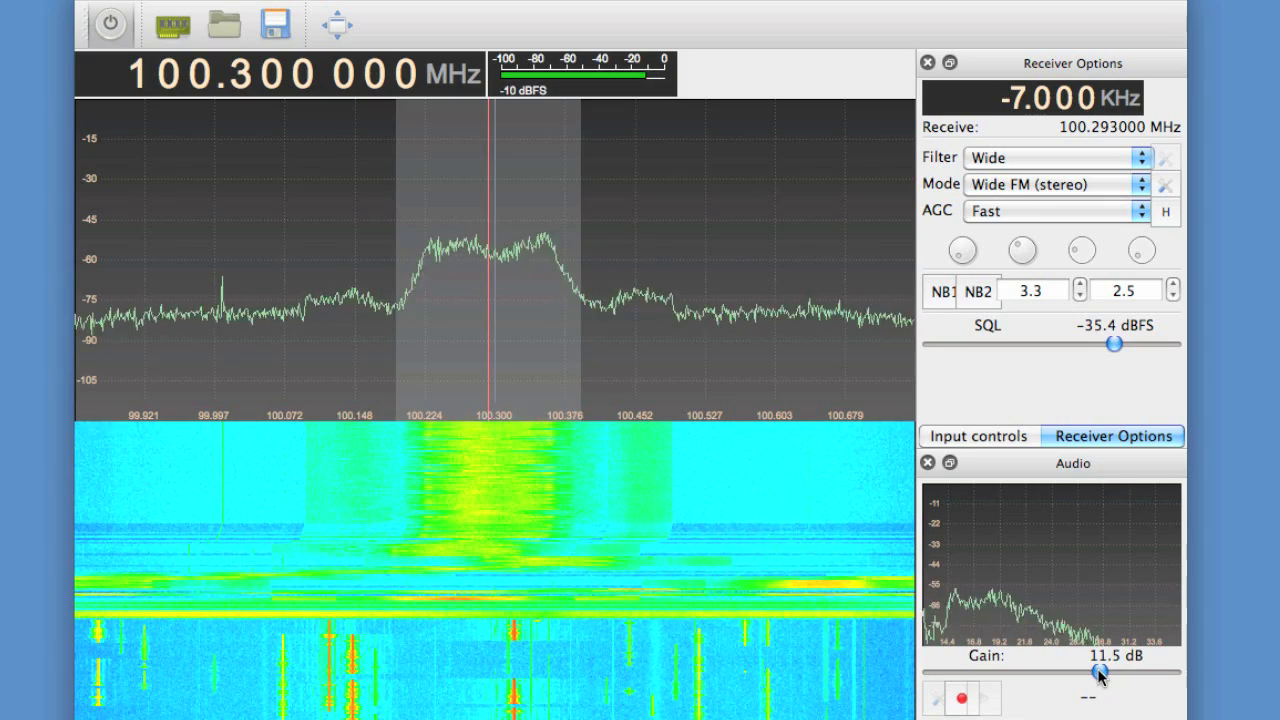
left_click_drag(1099, 673, 934, 677)
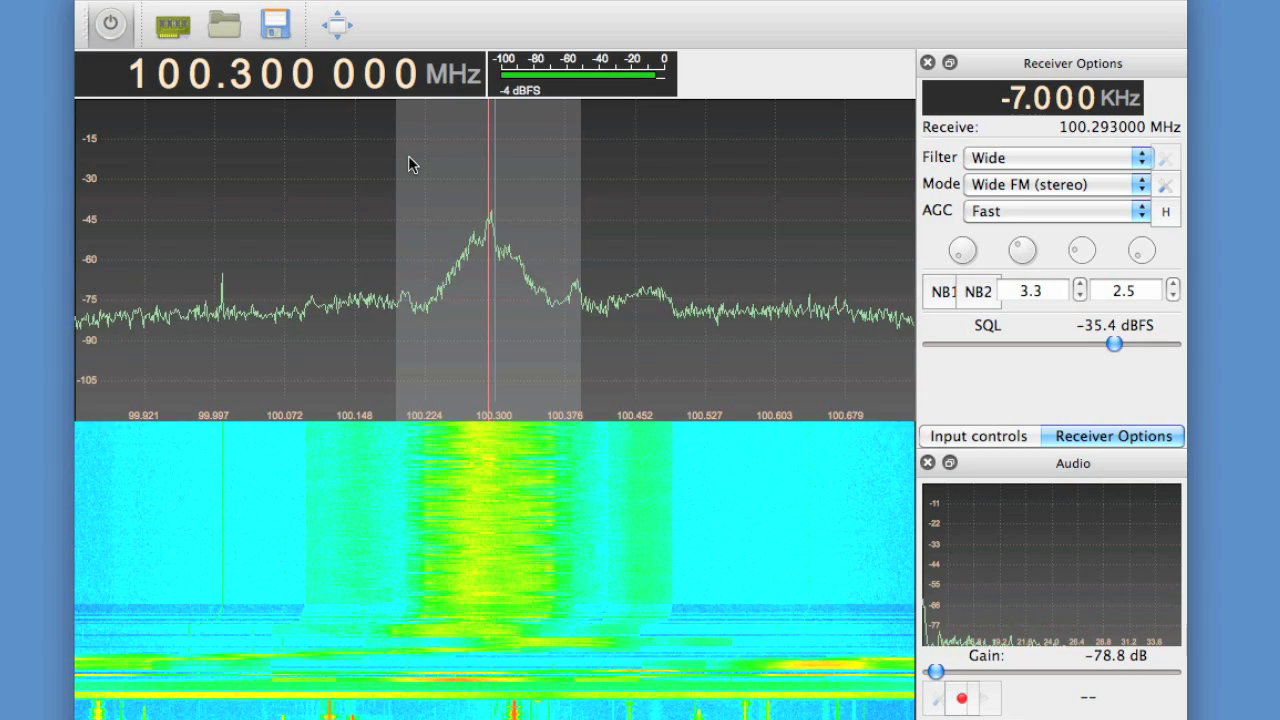
left_click(173, 72)
Step: Step the frequency digits up via 120.300 and 163.300 MHz to settle at 162.840 MHz
left_click(174, 75)
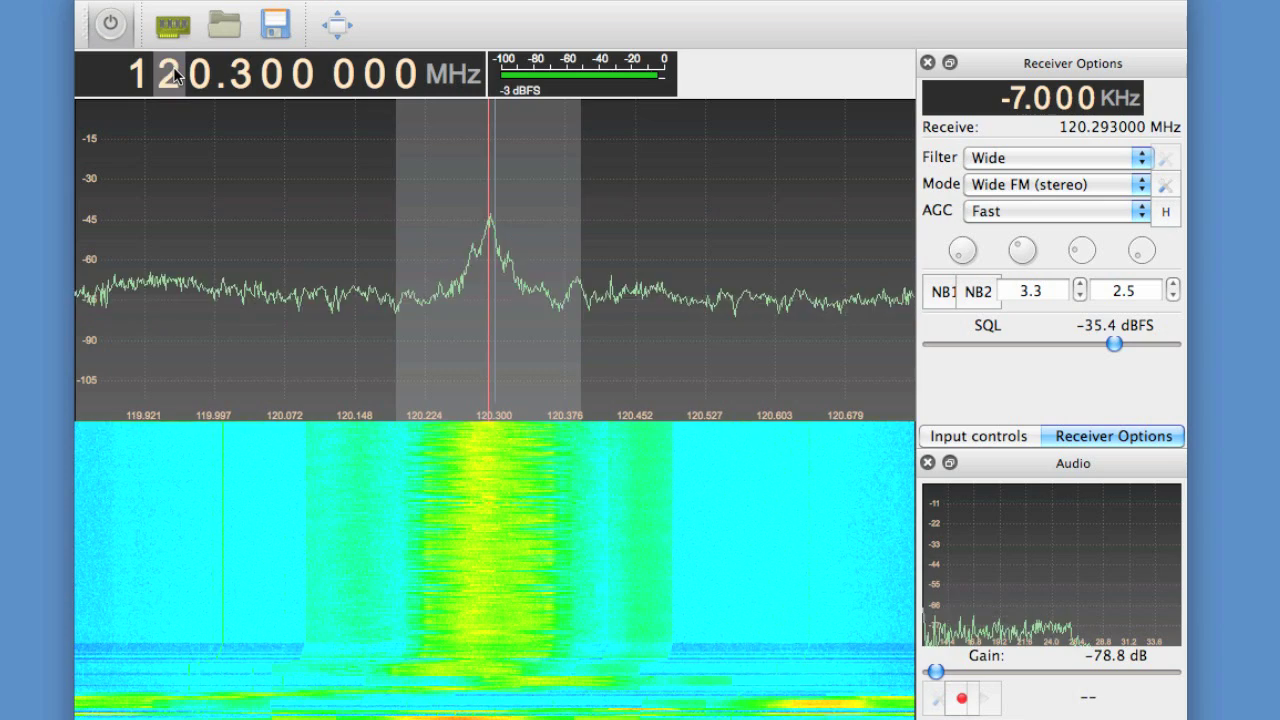
left_click(173, 70)
left_click(173, 70)
left_click(173, 70)
left_click(173, 70)
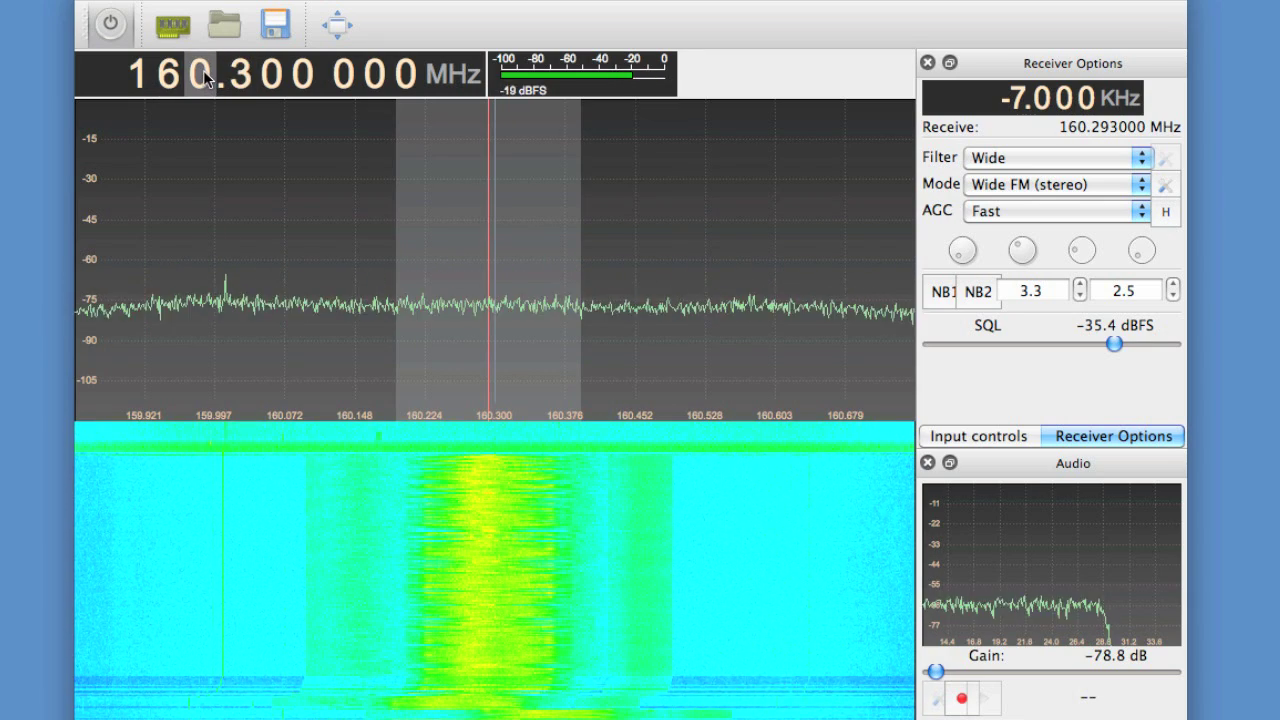
left_click(203, 70)
left_click(203, 70)
left_click(203, 70)
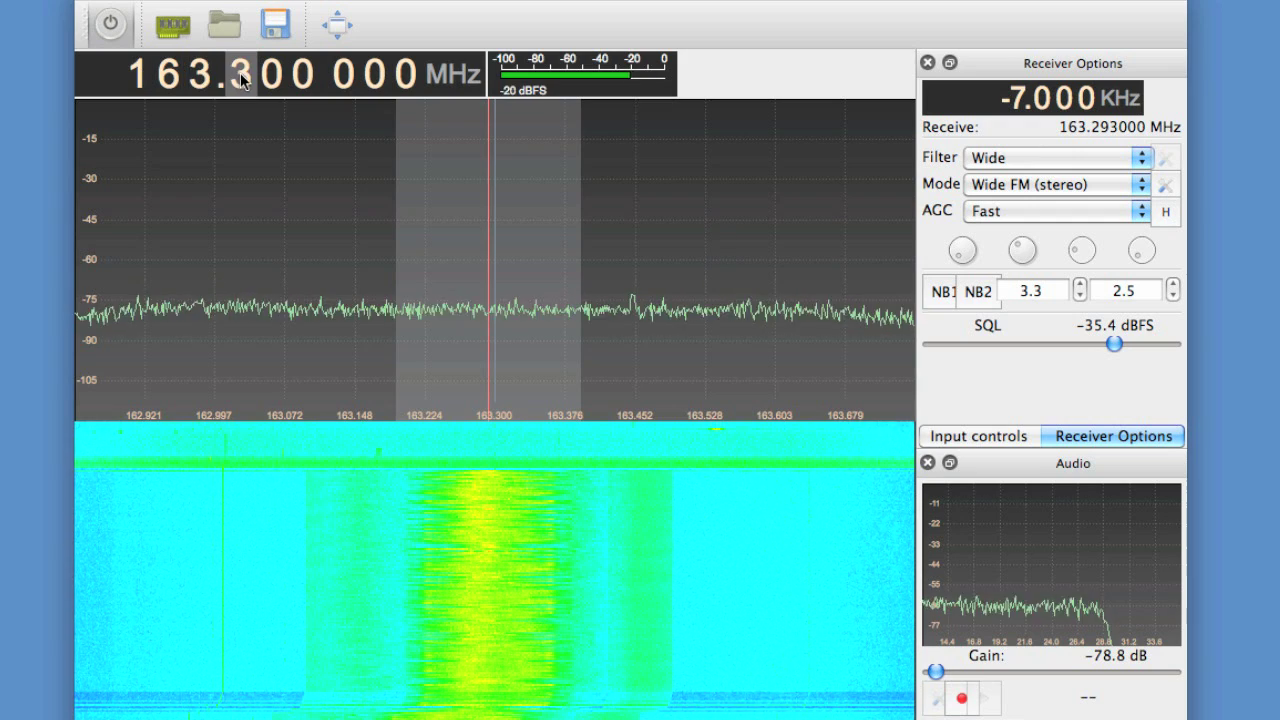
left_click(242, 74)
left_click(243, 66)
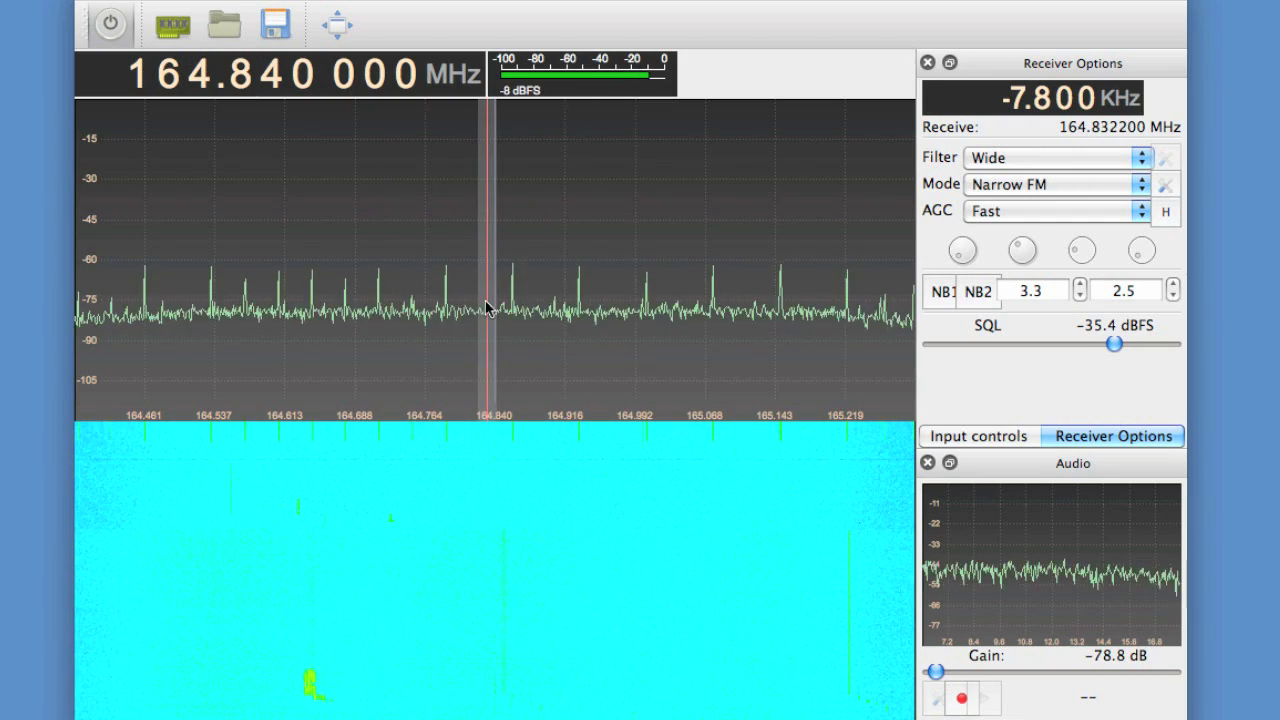
left_click(207, 88)
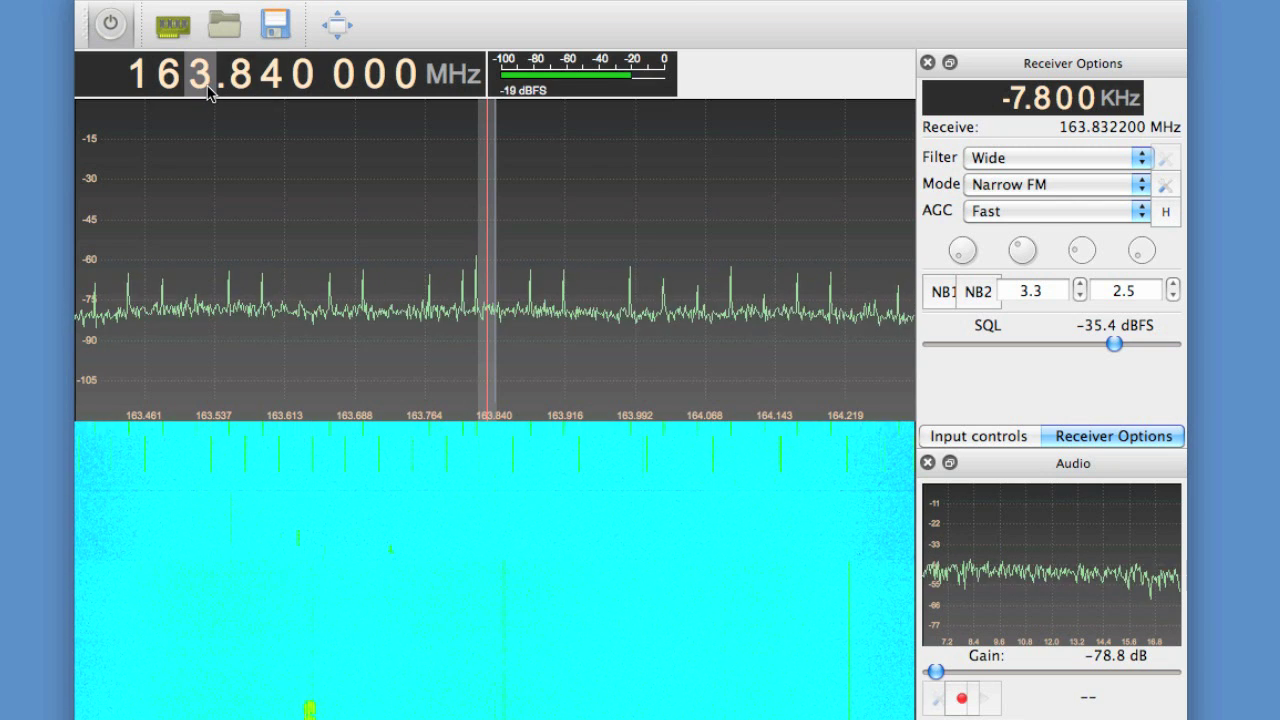
left_click(207, 88)
Step: In Narrow FM, tune onto the 162.5385 MHz peak and raise audio gain to 0.6 dB
left_click(212, 285)
left_click(217, 285)
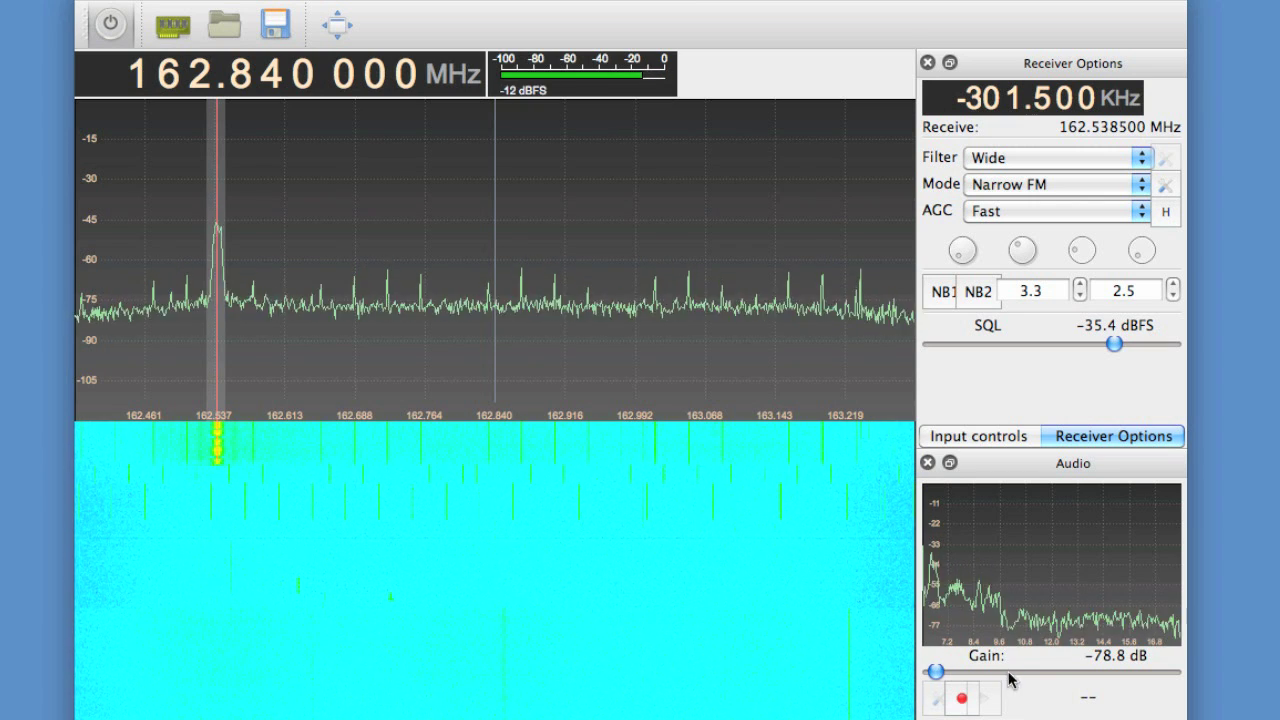
left_click_drag(1008, 675, 1080, 675)
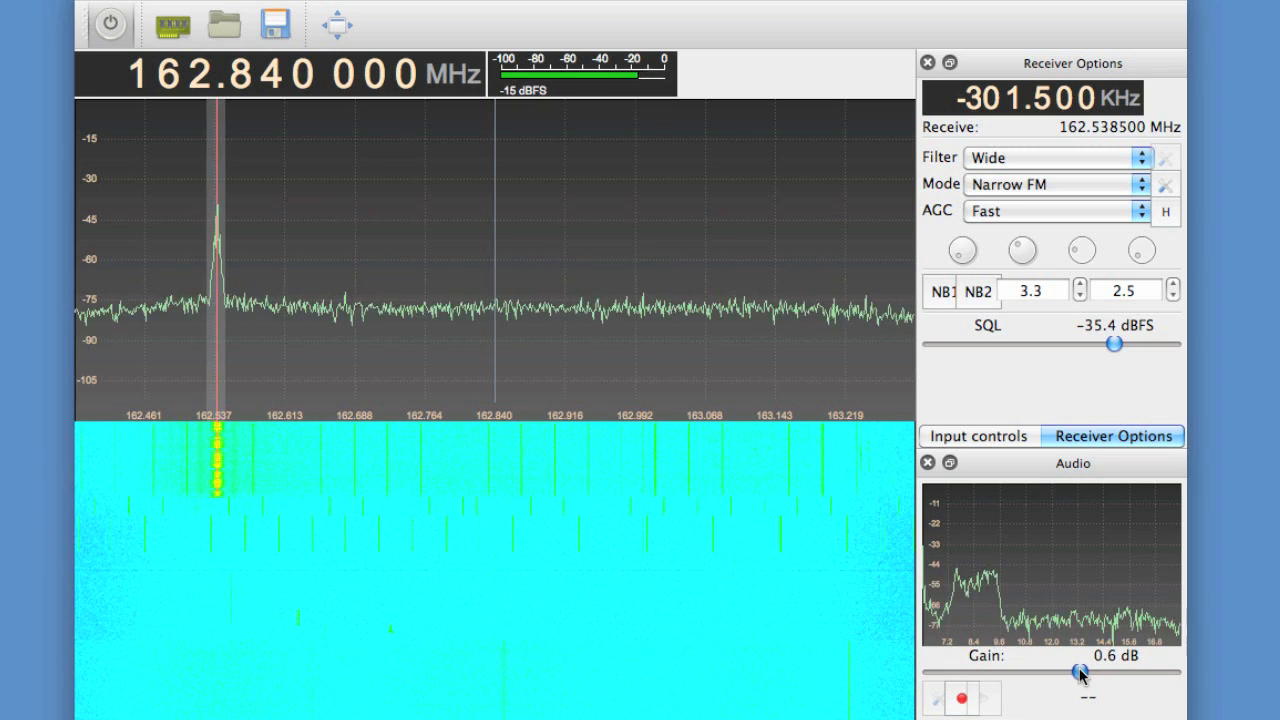